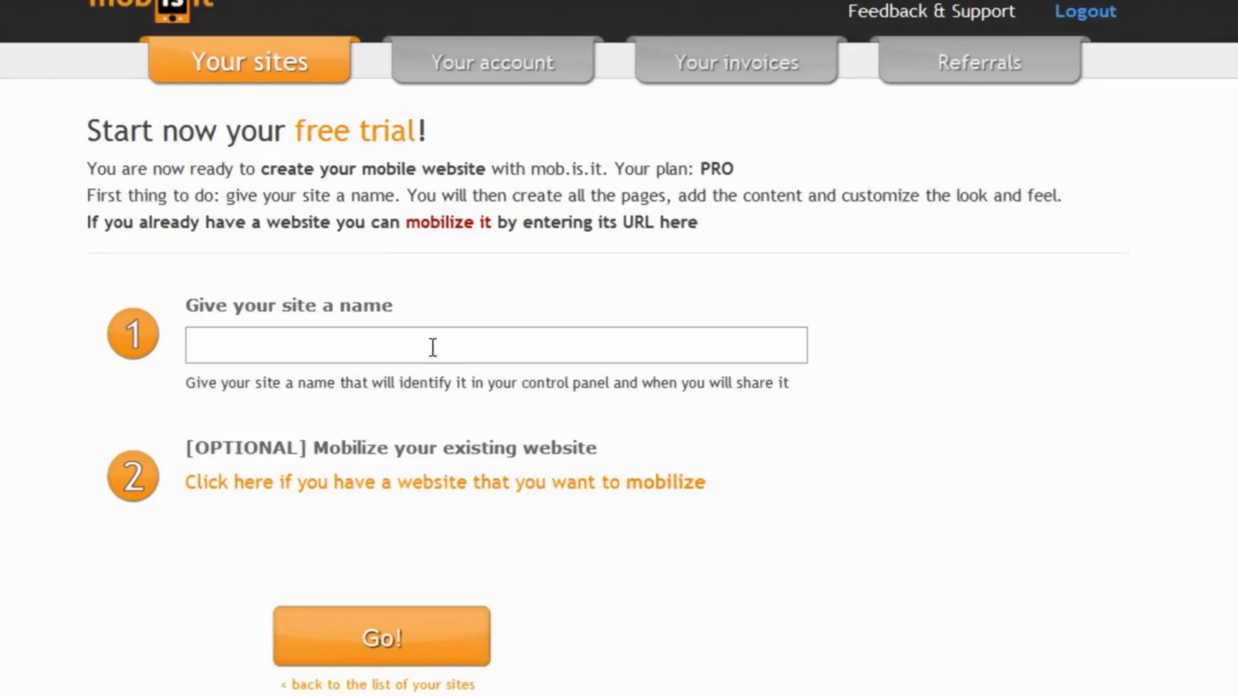
Create a new mob.is.it site named 'Our web agency' from the autofill suggestion
{"action": "type", "text": "Our web"}
{"action": "left_click", "coordinate": [748, 394]}
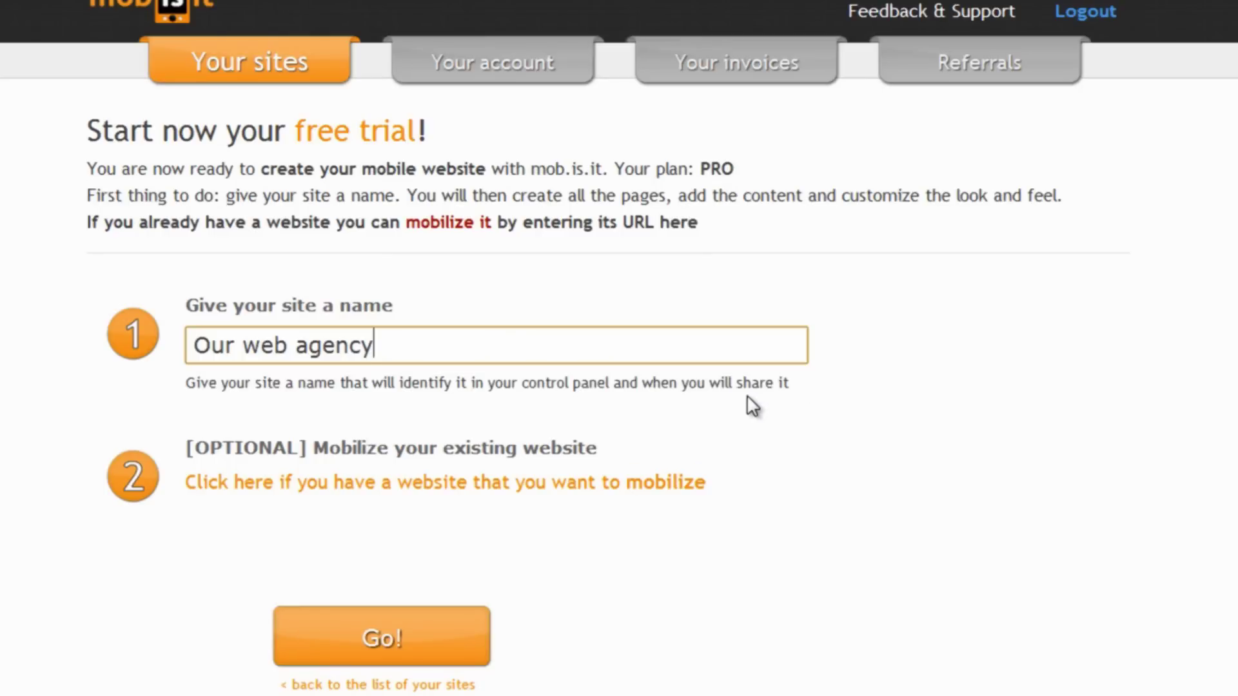
{"action": "left_click", "coordinate": [393, 637]}
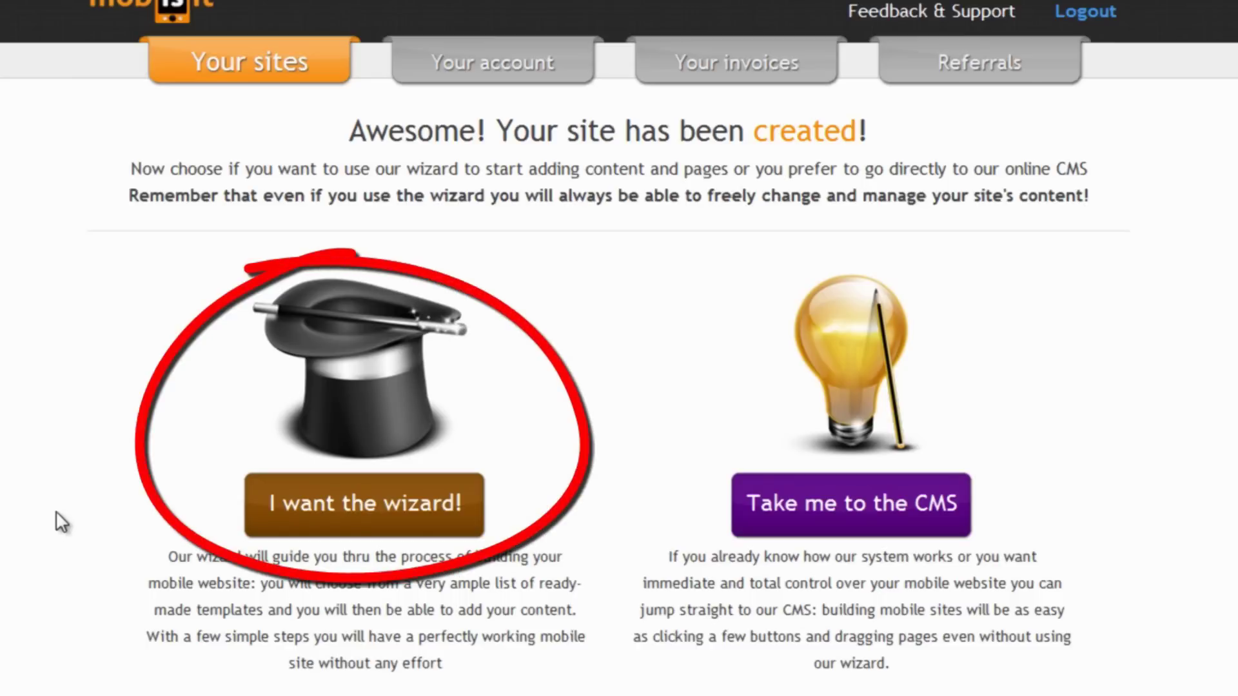
Choose to build the site with the guided wizard
{"action": "left_click", "coordinate": [385, 515]}
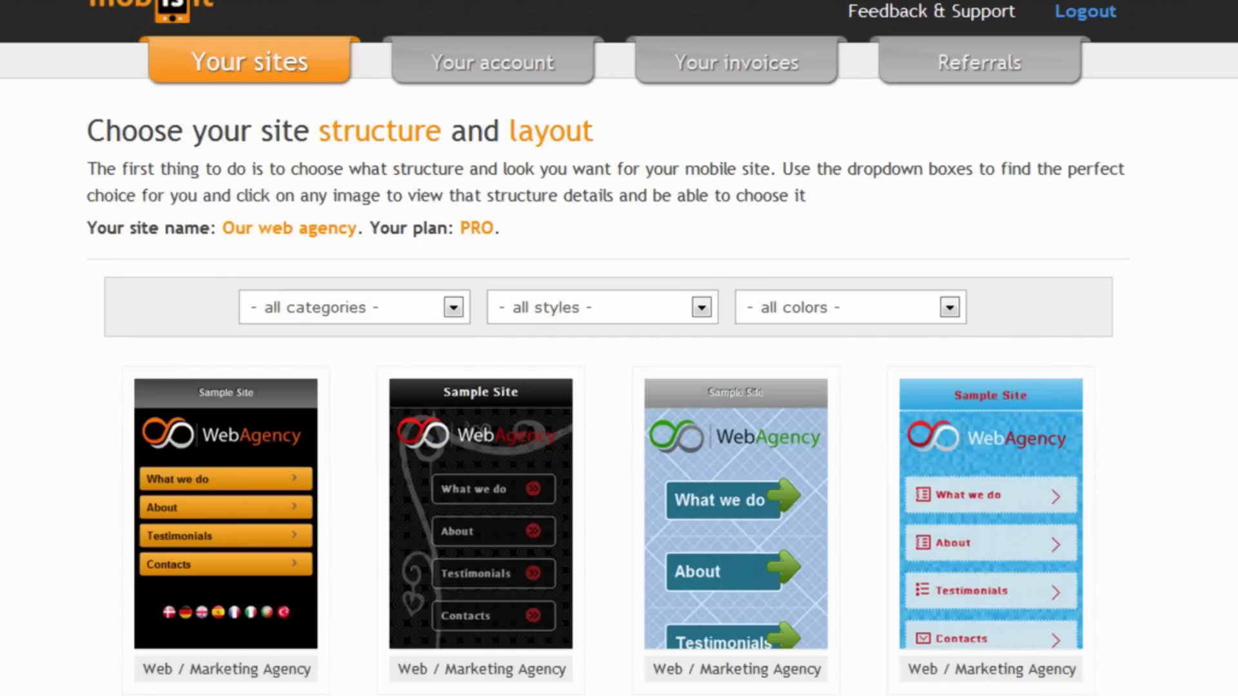
{"action": "scroll", "coordinate": [619, 348], "scroll_direction": "down", "scroll_amount": 3}
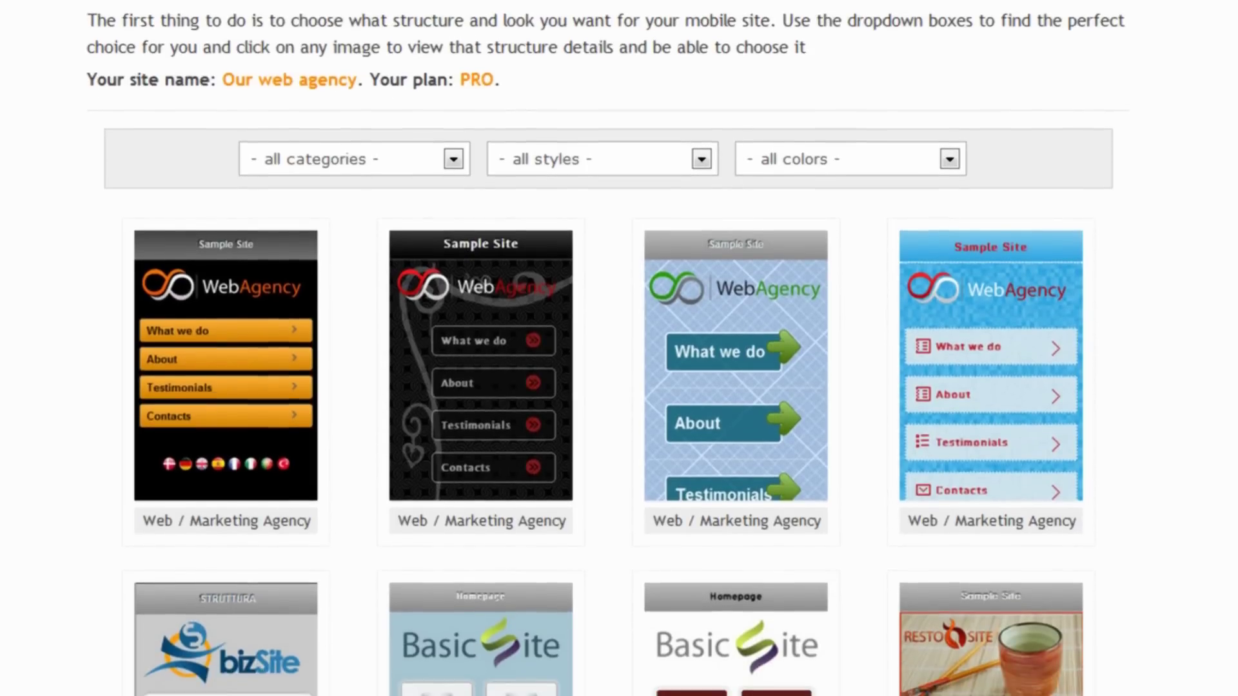
{"action": "scroll", "coordinate": [619, 348], "scroll_direction": "down", "scroll_amount": 2}
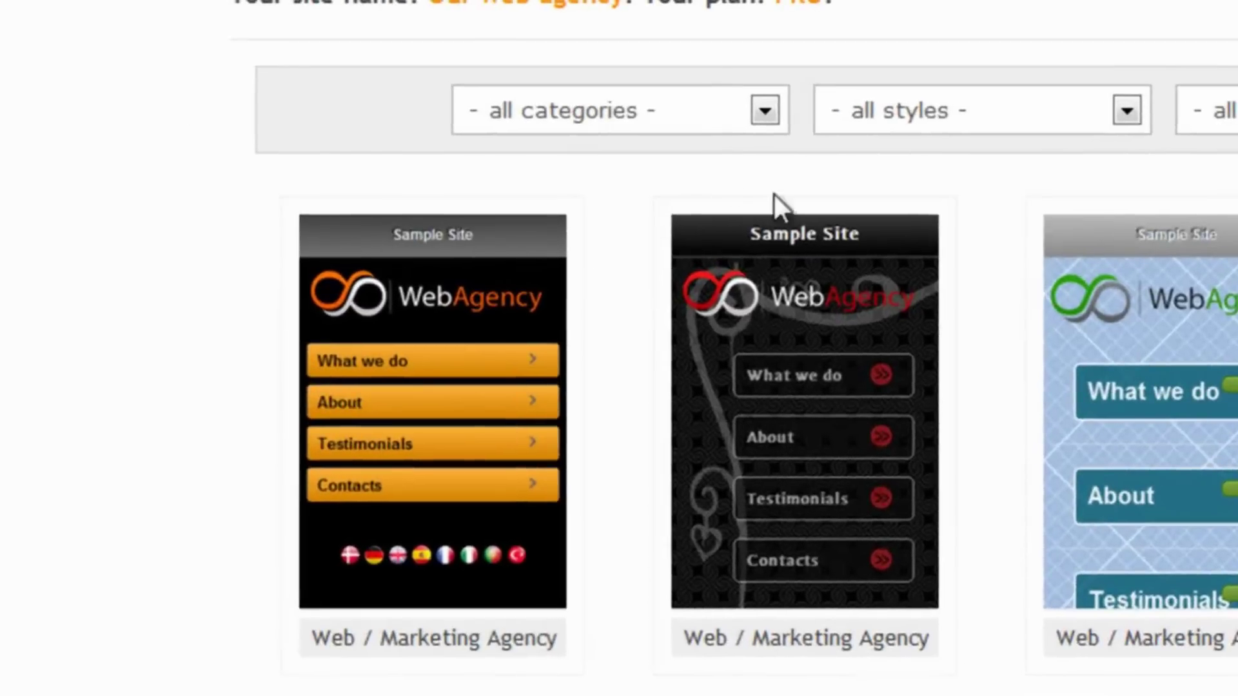
Filter templates to Web agency in Black and pick the Web / Marketing Agency structure
{"action": "left_click", "coordinate": [411, 53]}
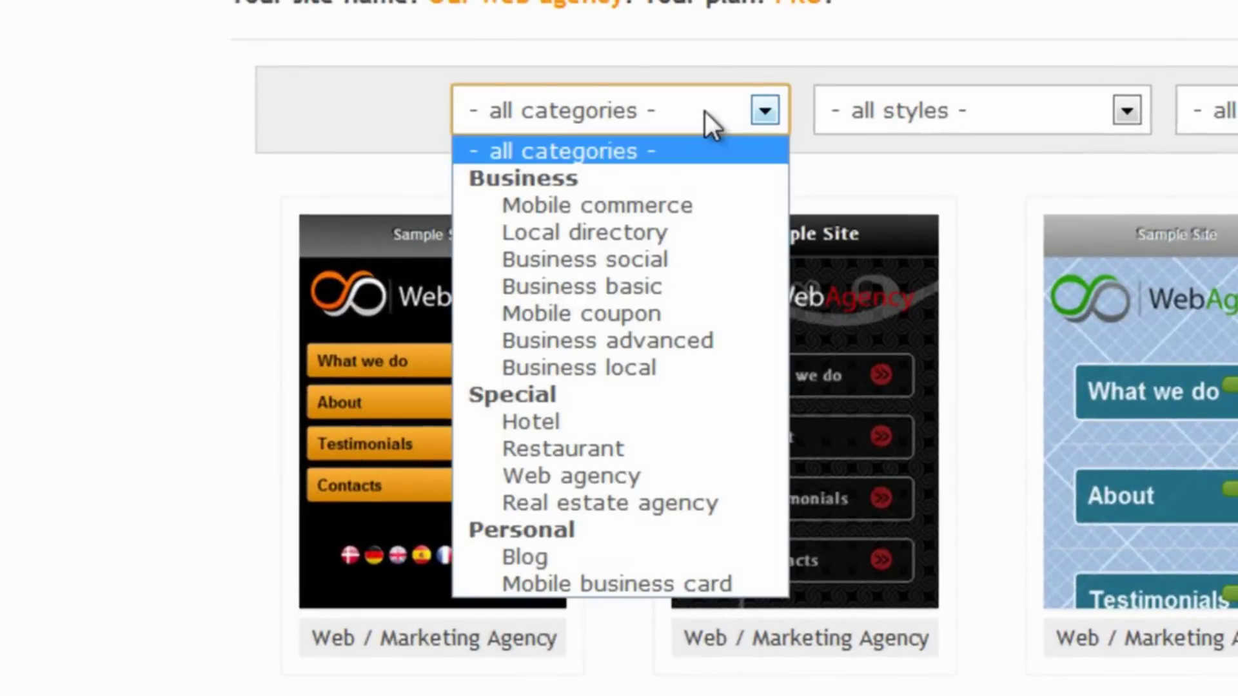
{"action": "left_click", "coordinate": [600, 480]}
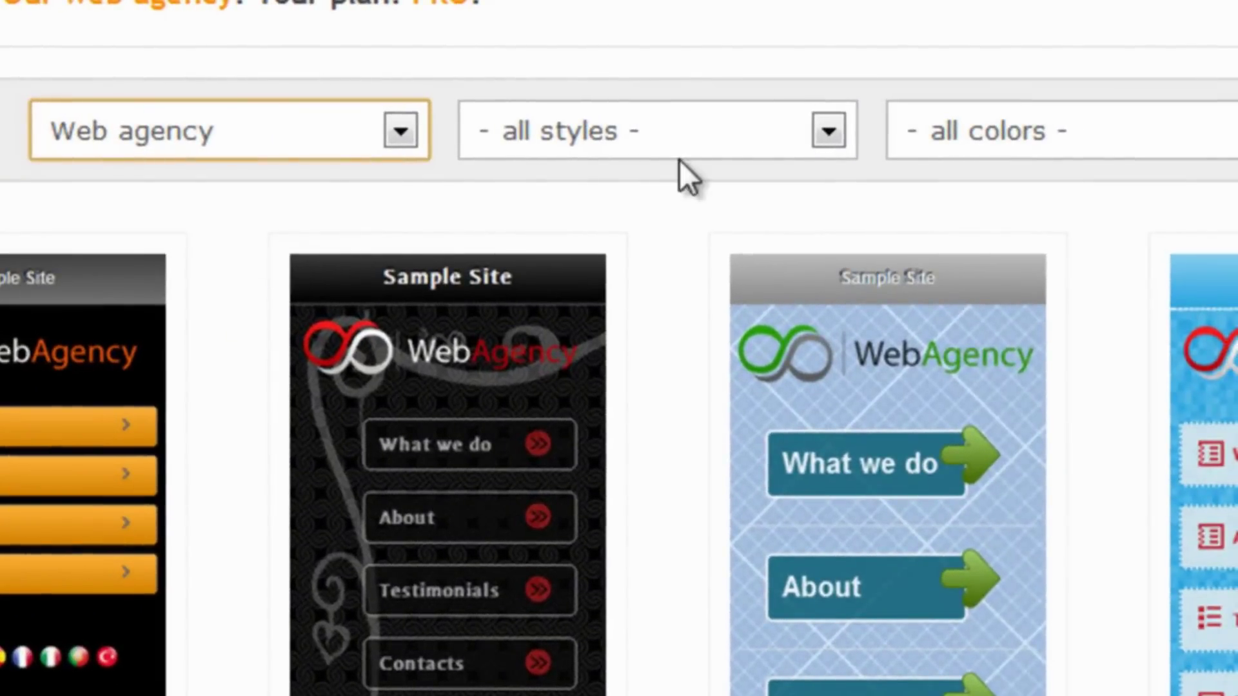
{"action": "left_click", "coordinate": [1027, 94]}
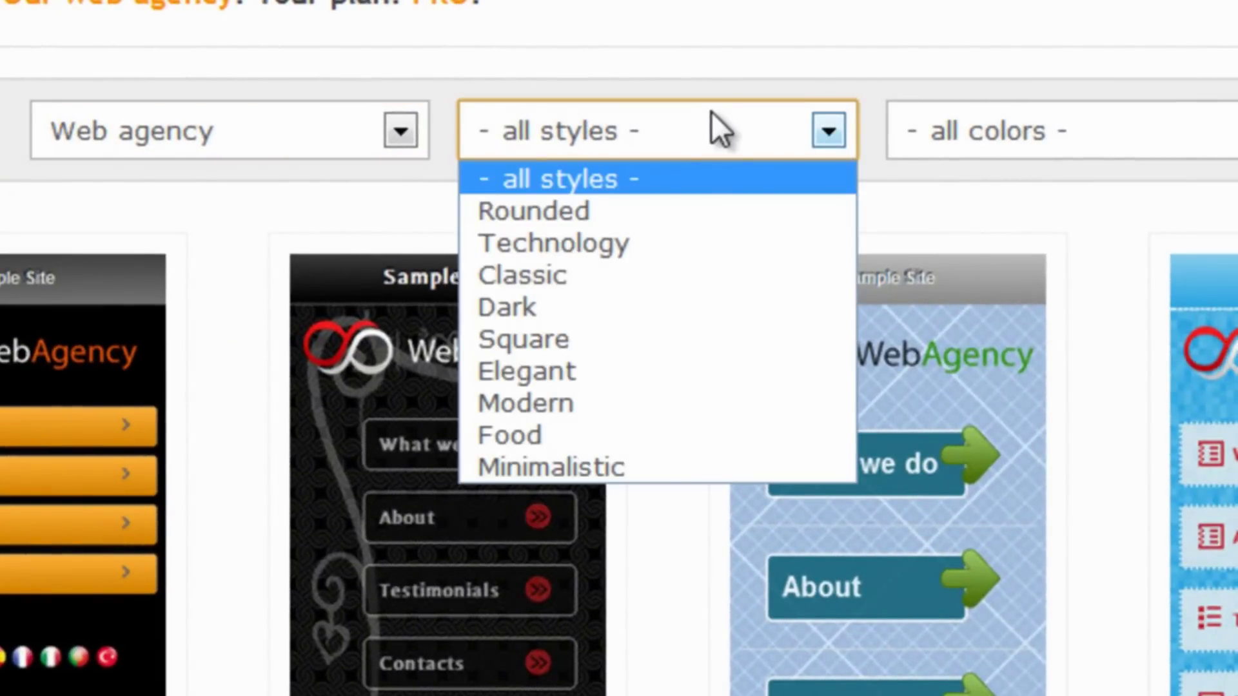
{"action": "left_click", "coordinate": [720, 129]}
{"action": "left_click", "coordinate": [982, 128]}
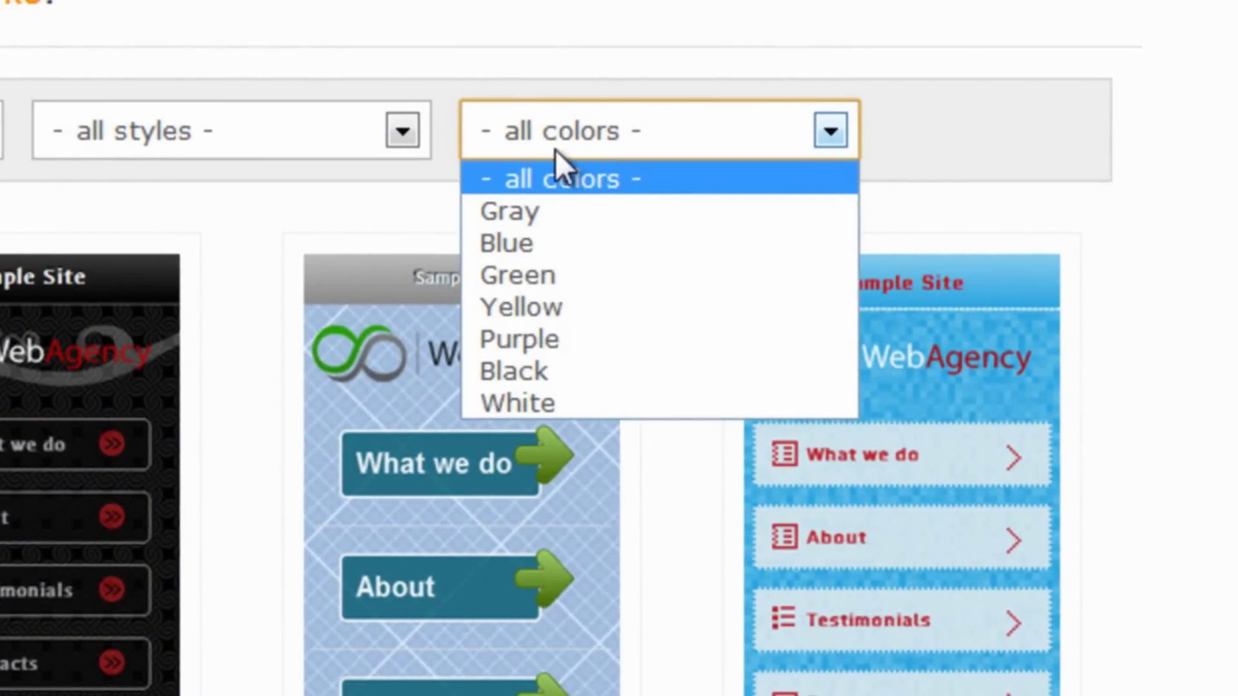
{"action": "left_click", "coordinate": [540, 373]}
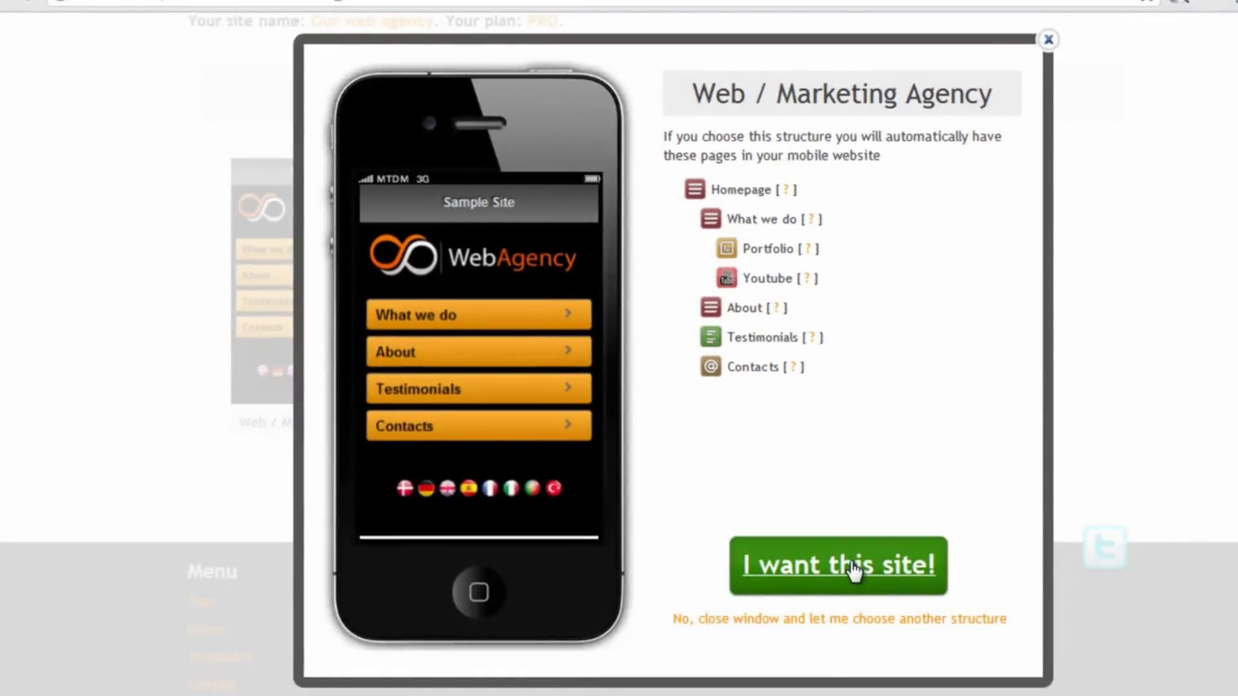
{"action": "left_click", "coordinate": [846, 594]}
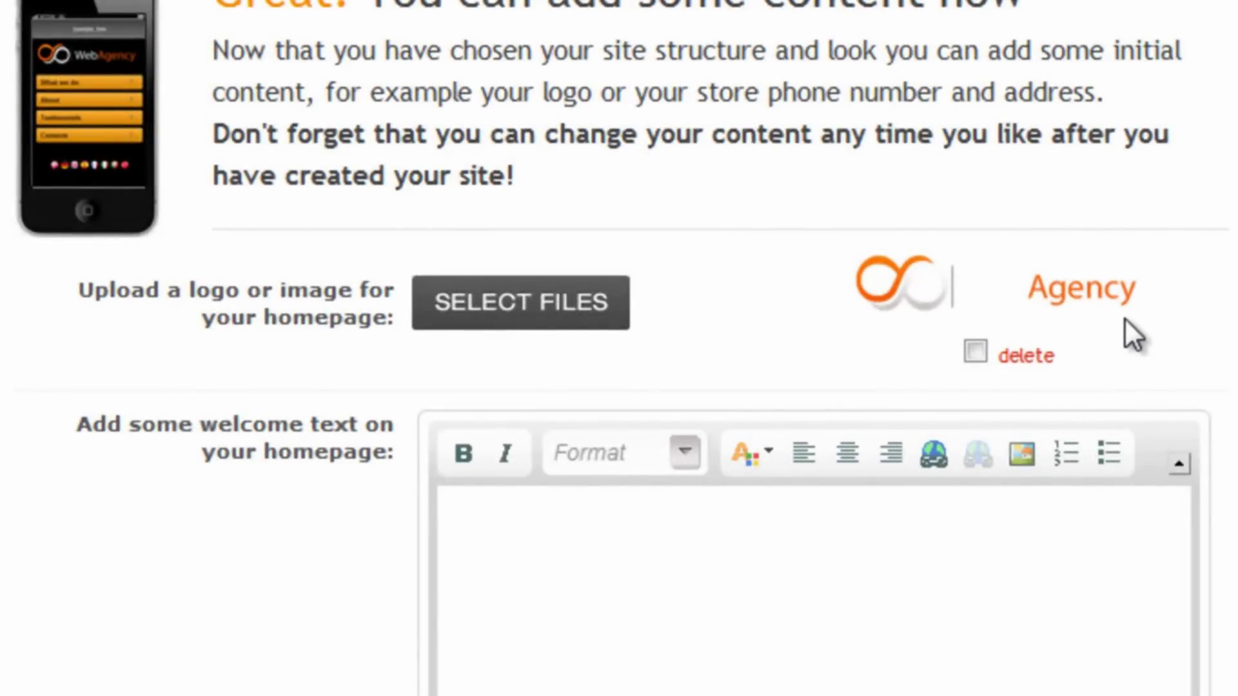
Start uploading a homepage logo, browsing into a folder for the image
{"action": "left_click", "coordinate": [543, 326]}
{"action": "double_click", "coordinate": [546, 261]}
{"action": "scroll", "coordinate": [861, 177], "scroll_direction": "down", "scroll_amount": 10}
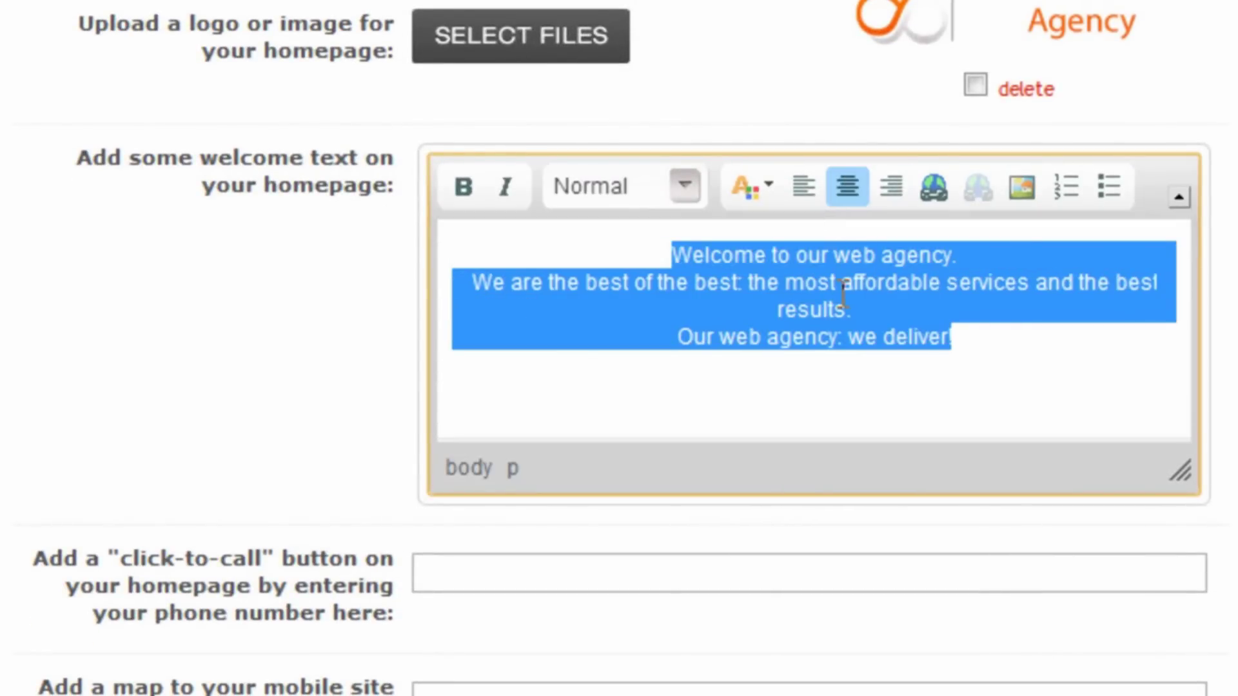
Centre the welcome text, bold the first line, and make 'Our web agency: we deliver!' bold red
{"action": "left_click", "coordinate": [824, 248]}
{"action": "triple_click", "coordinate": [824, 251]}
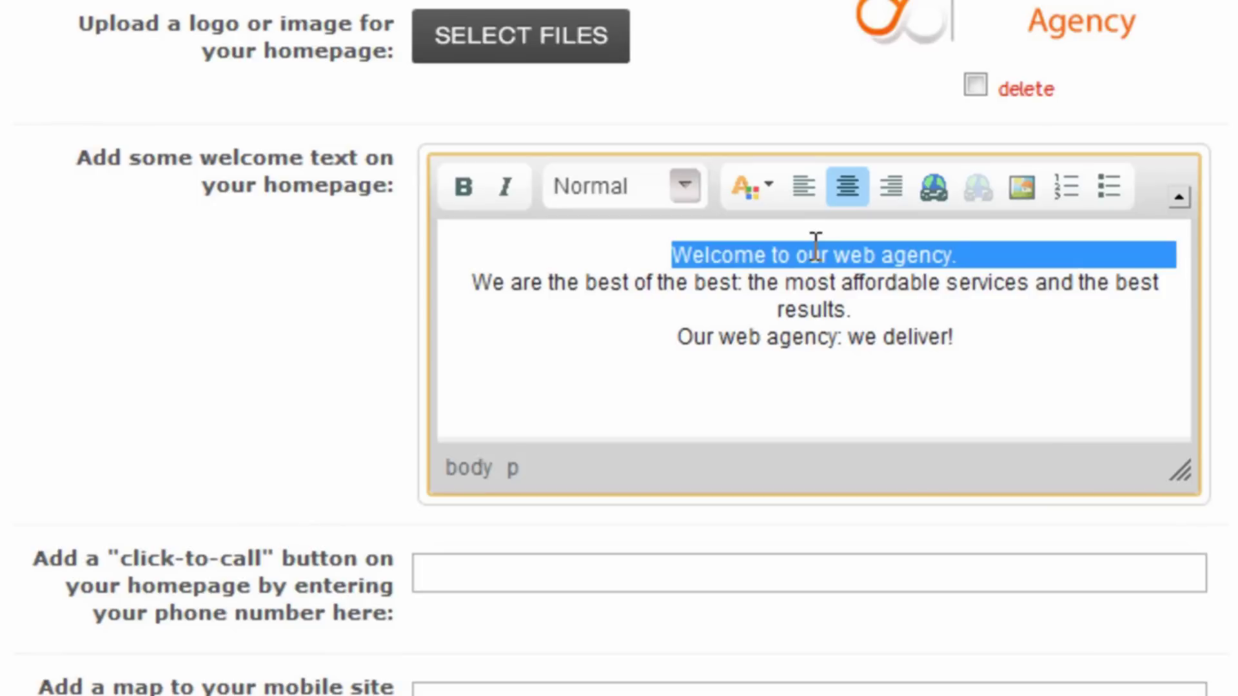
{"action": "key", "text": "ctrl+b"}
{"action": "triple_click", "coordinate": [806, 340]}
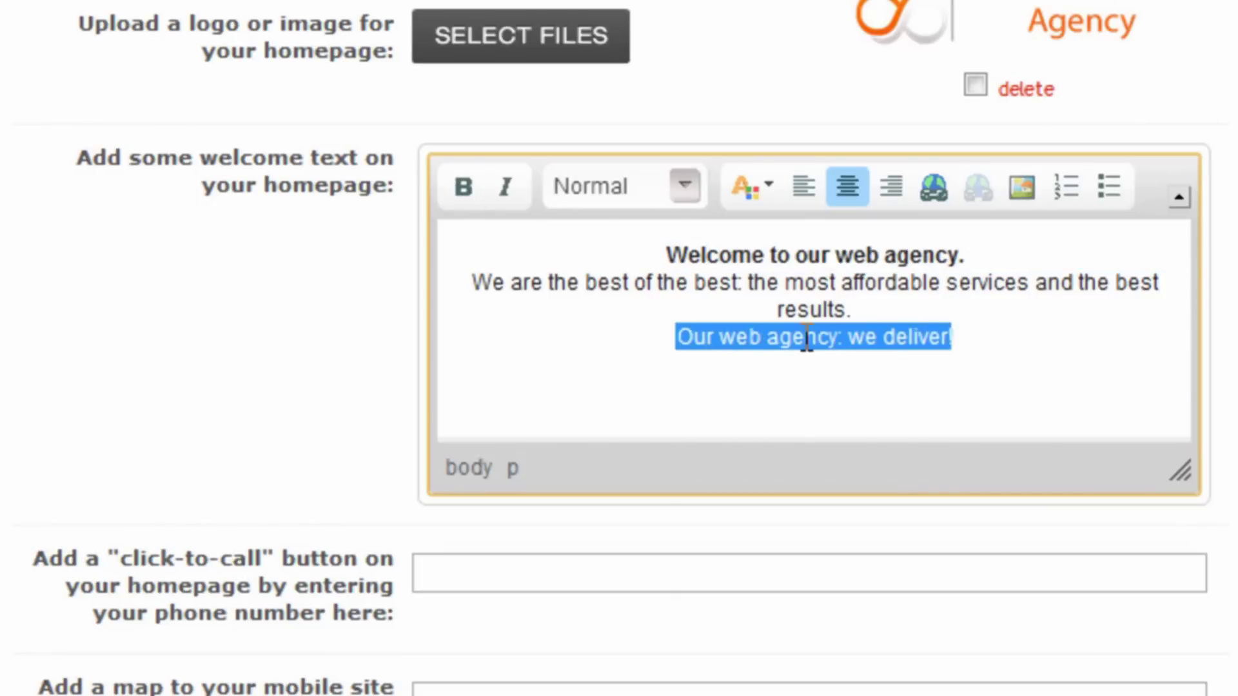
{"action": "key", "text": "ctrl+b"}
{"action": "left_click", "coordinate": [756, 188]}
{"action": "left_click", "coordinate": [748, 328]}
{"action": "left_click", "coordinate": [533, 356]}
{"action": "left_click", "coordinate": [544, 575]}
{"action": "scroll", "coordinate": [543, 553], "scroll_direction": "down", "scroll_amount": 1}
{"action": "type", "text": "+1"}
{"action": "key", "text": "Down"}
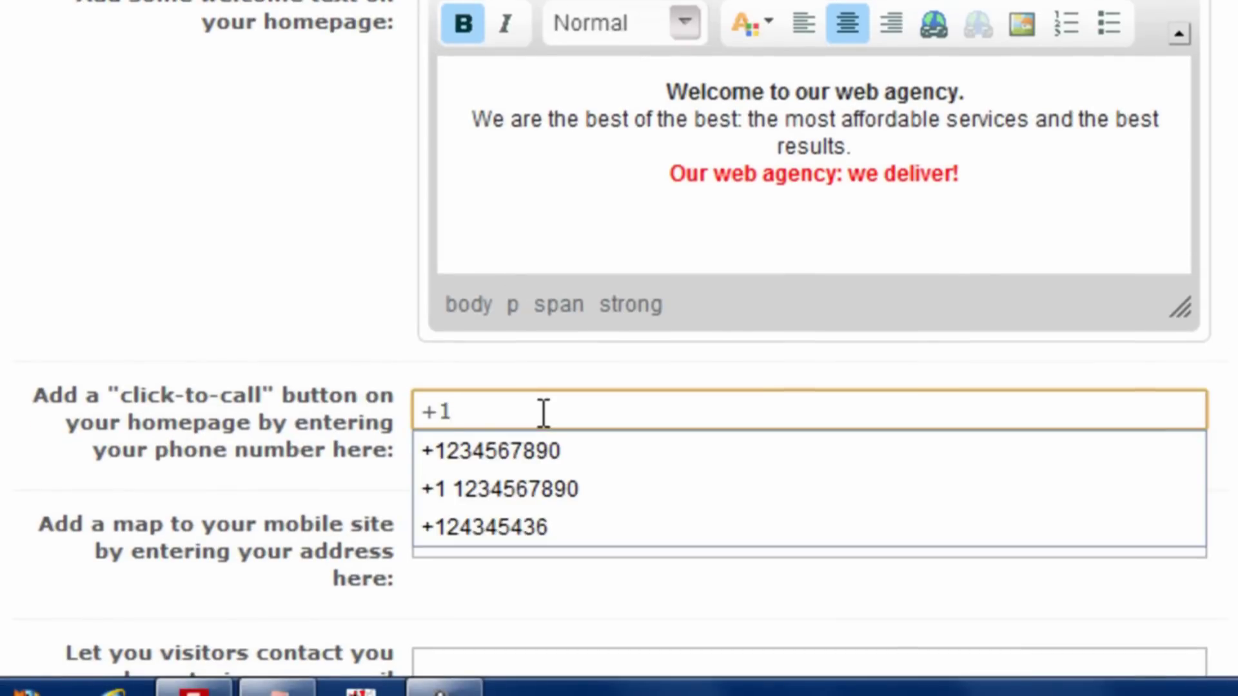
{"action": "key", "text": "Down"}
{"action": "key", "text": "Up"}
{"action": "key", "text": "Down"}
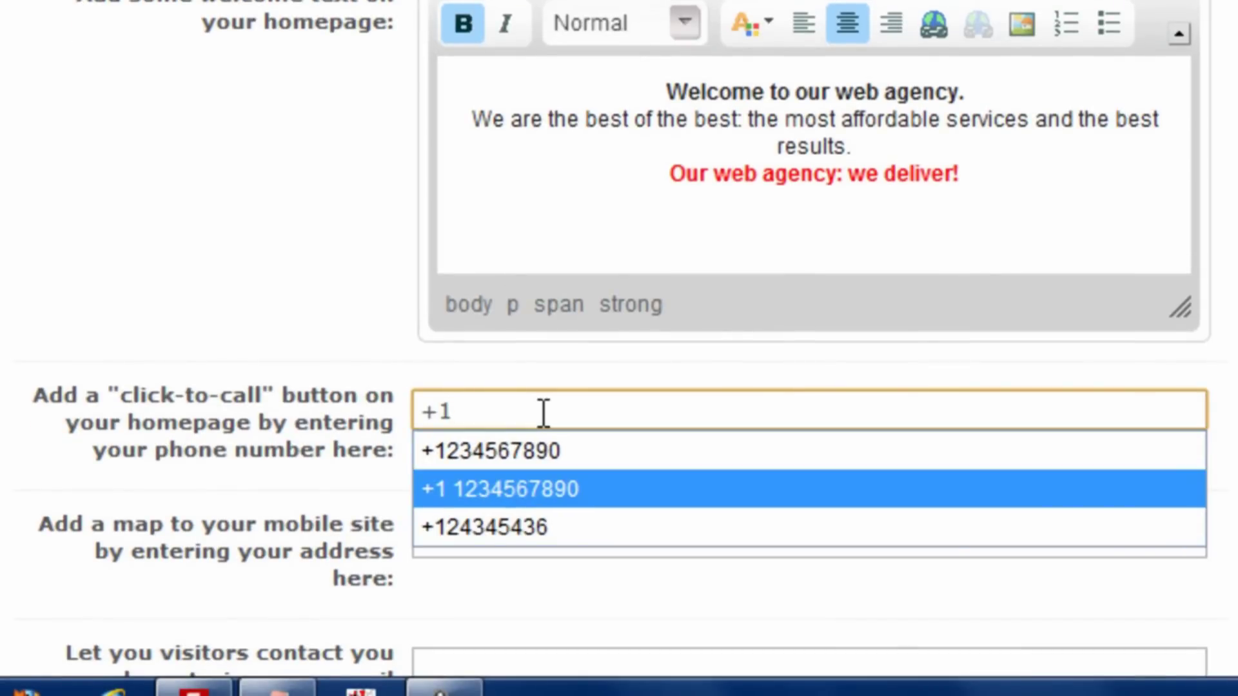
{"action": "key", "text": "Return"}
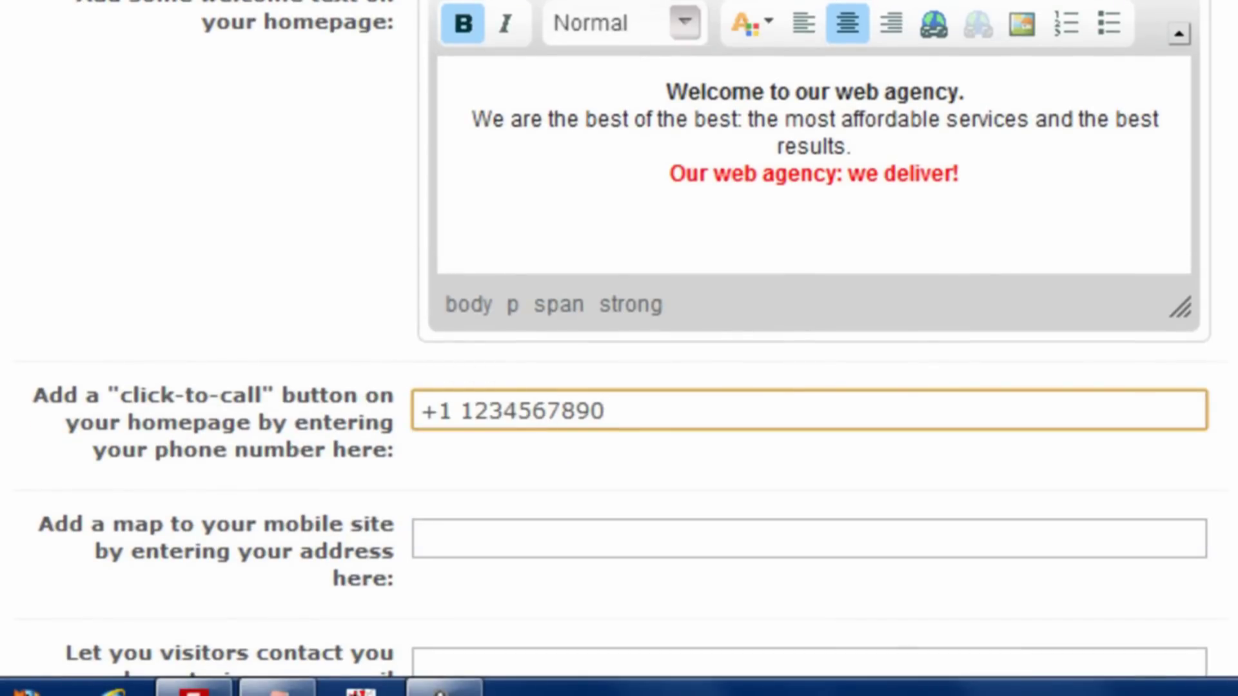
{"action": "scroll", "coordinate": [618, 323], "scroll_direction": "down", "scroll_amount": 5}
Set the map address to the 5th Ave, New York suggestion
{"action": "left_click", "coordinate": [471, 229]}
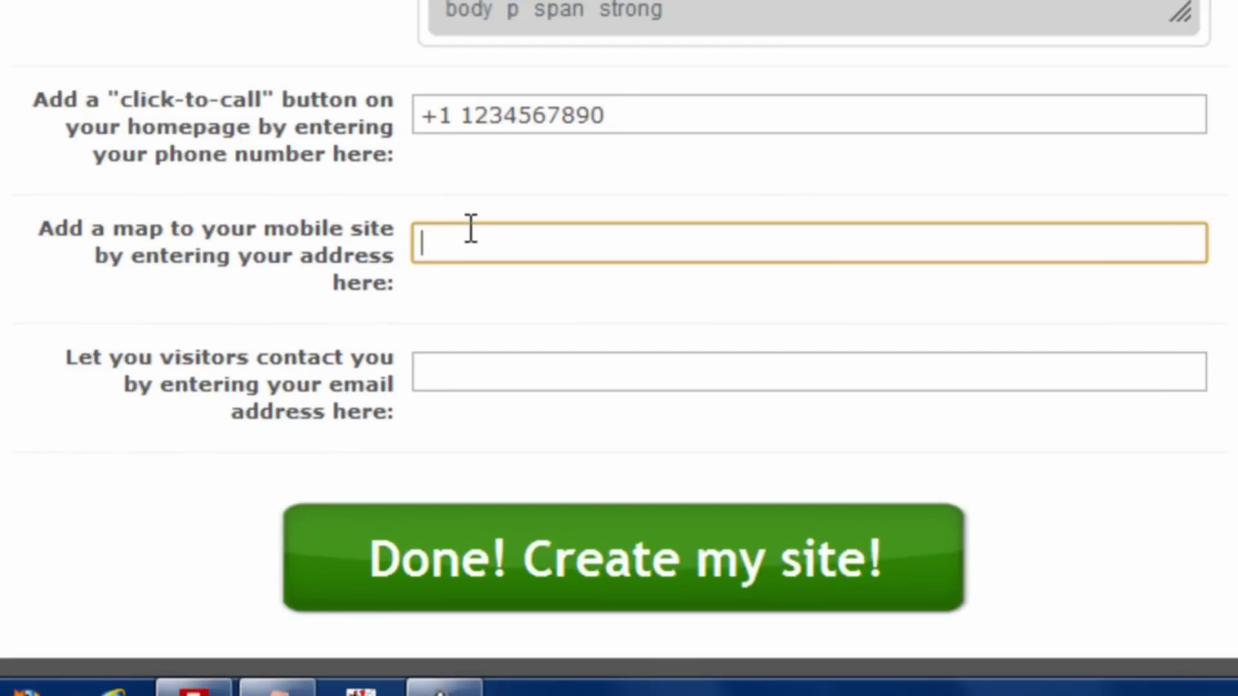
{"action": "type", "text": "5th avenue"}
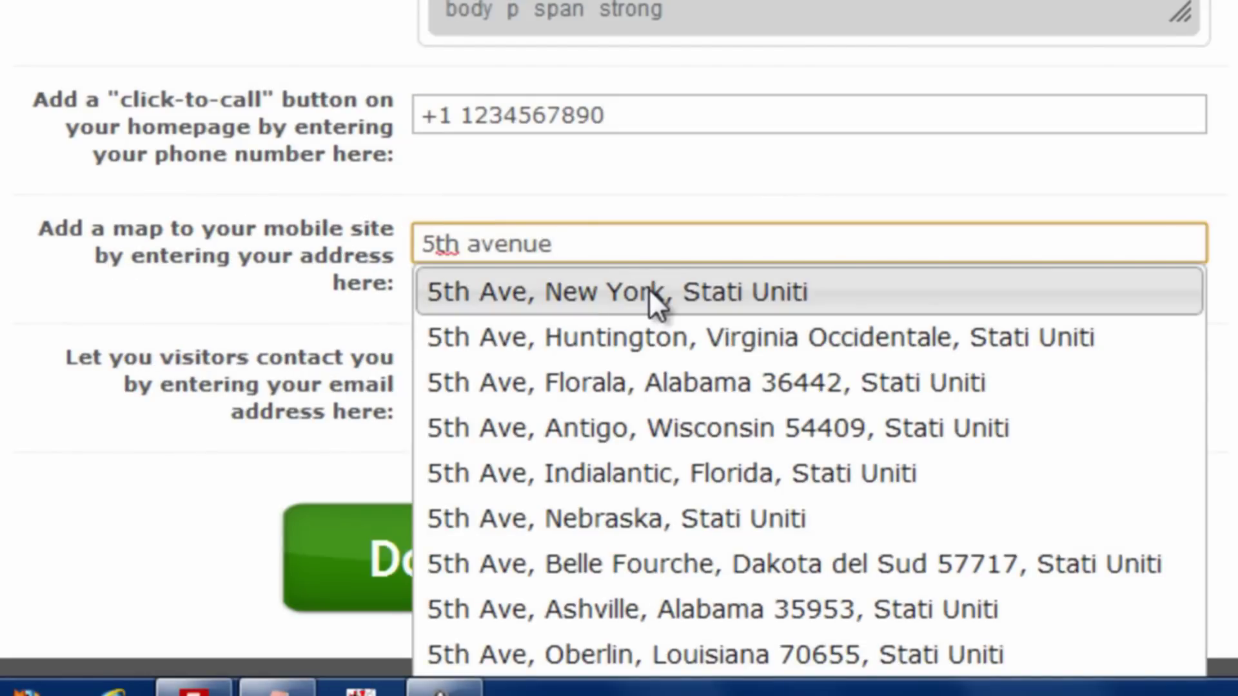
{"action": "left_click", "coordinate": [648, 288]}
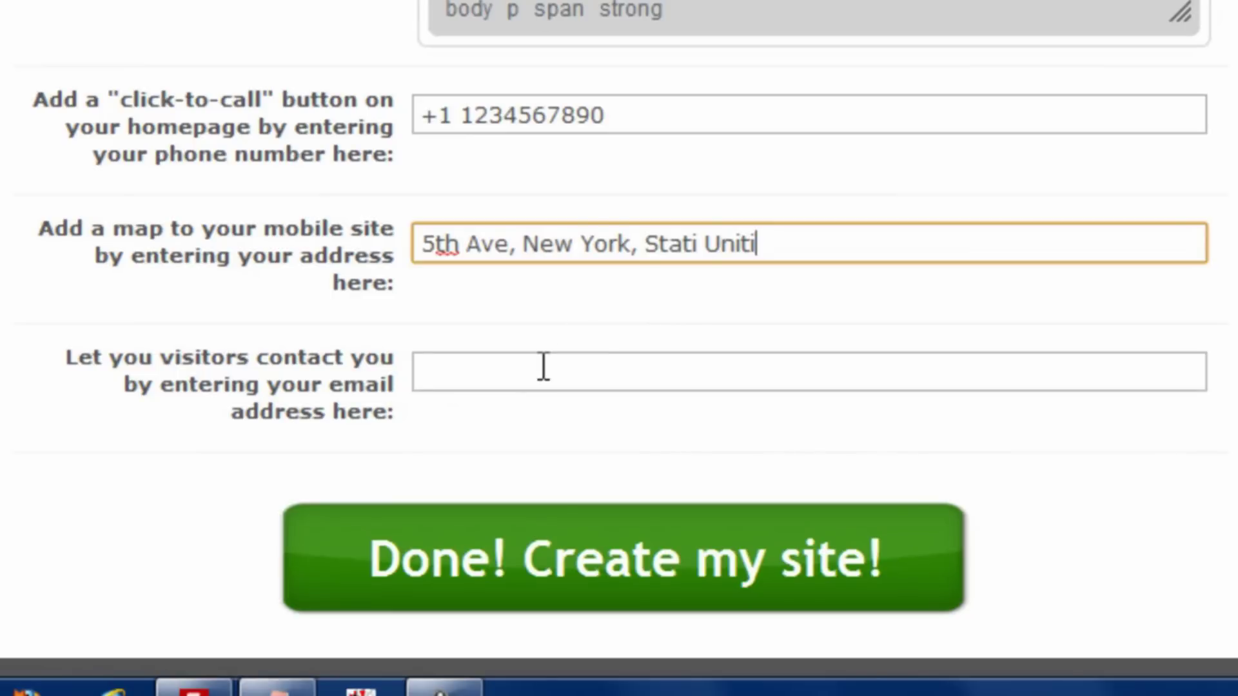
Fill in the contact e-mail address and confirm creating the site
{"action": "left_click", "coordinate": [578, 368]}
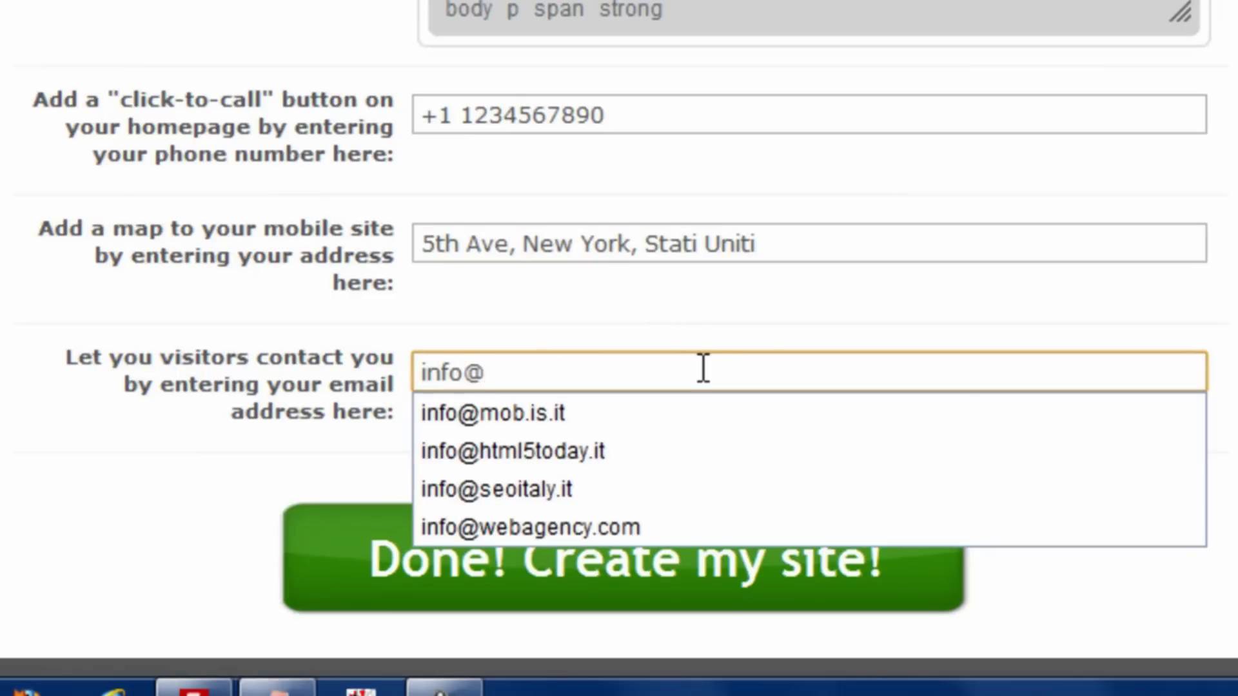
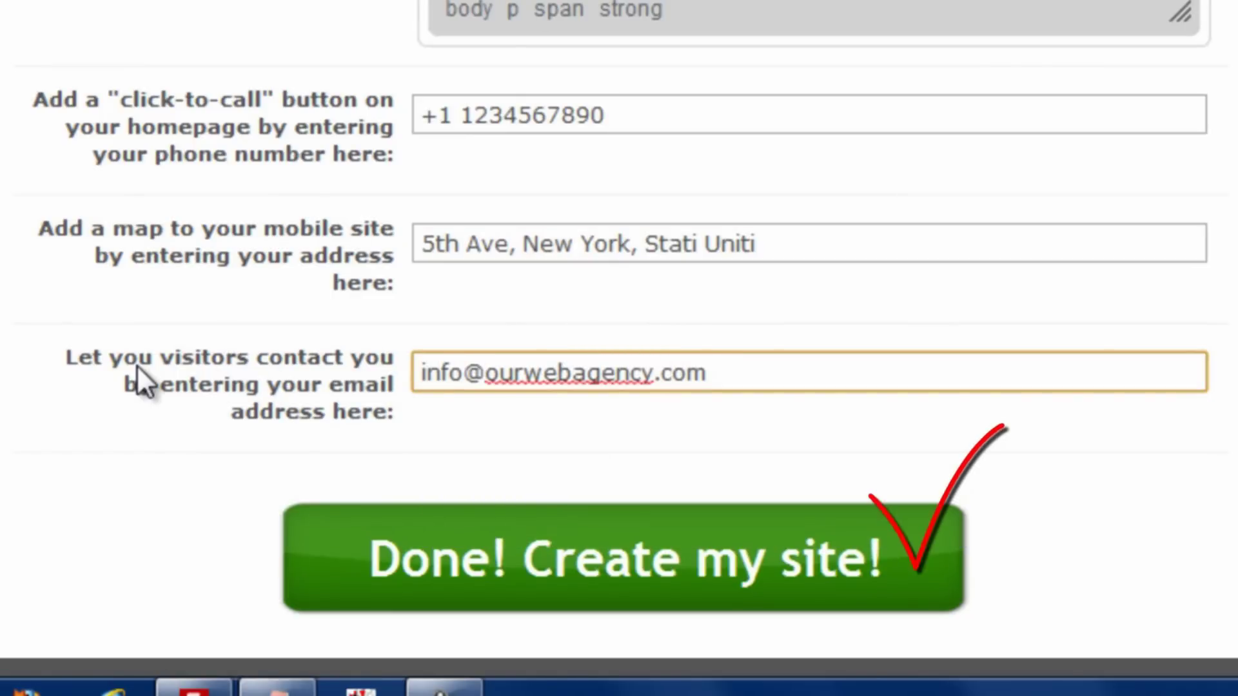
{"action": "left_click", "coordinate": [679, 567]}
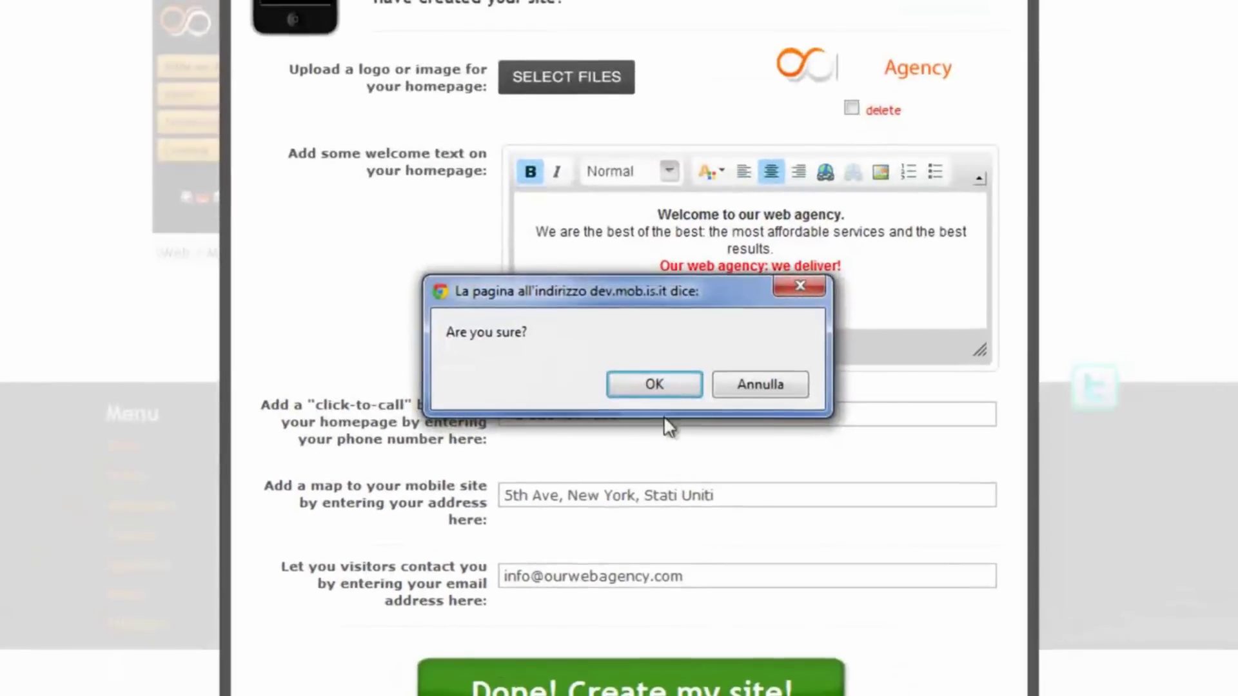
{"action": "left_click", "coordinate": [662, 388]}
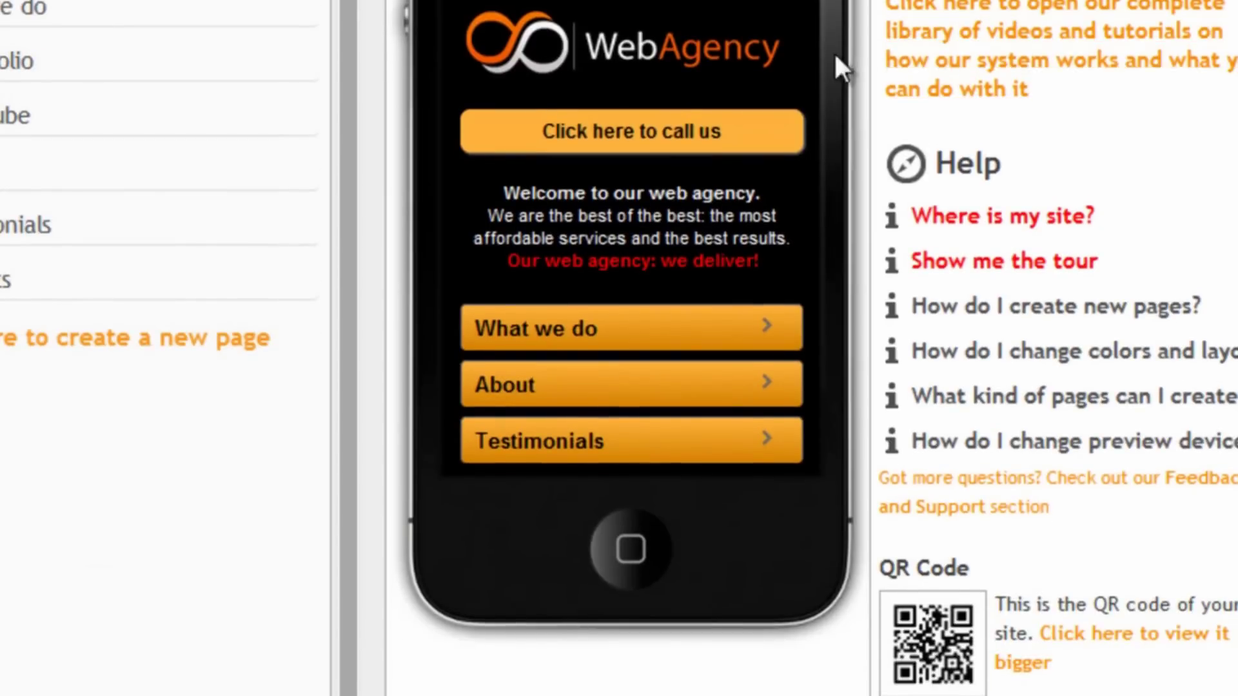
Test the click-to-call button in the preview and dismiss the call notice
{"action": "left_click", "coordinate": [647, 130]}
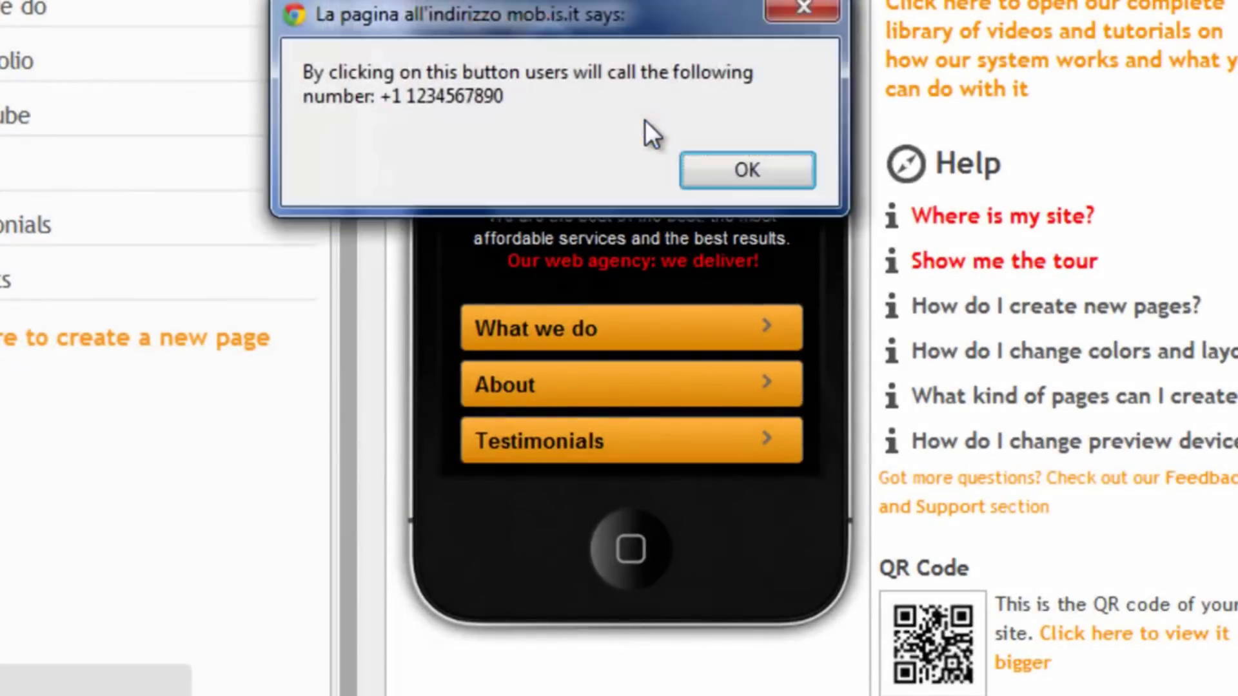
{"action": "left_click", "coordinate": [776, 176]}
{"action": "scroll", "coordinate": [736, 139], "scroll_direction": "down", "scroll_amount": 3}
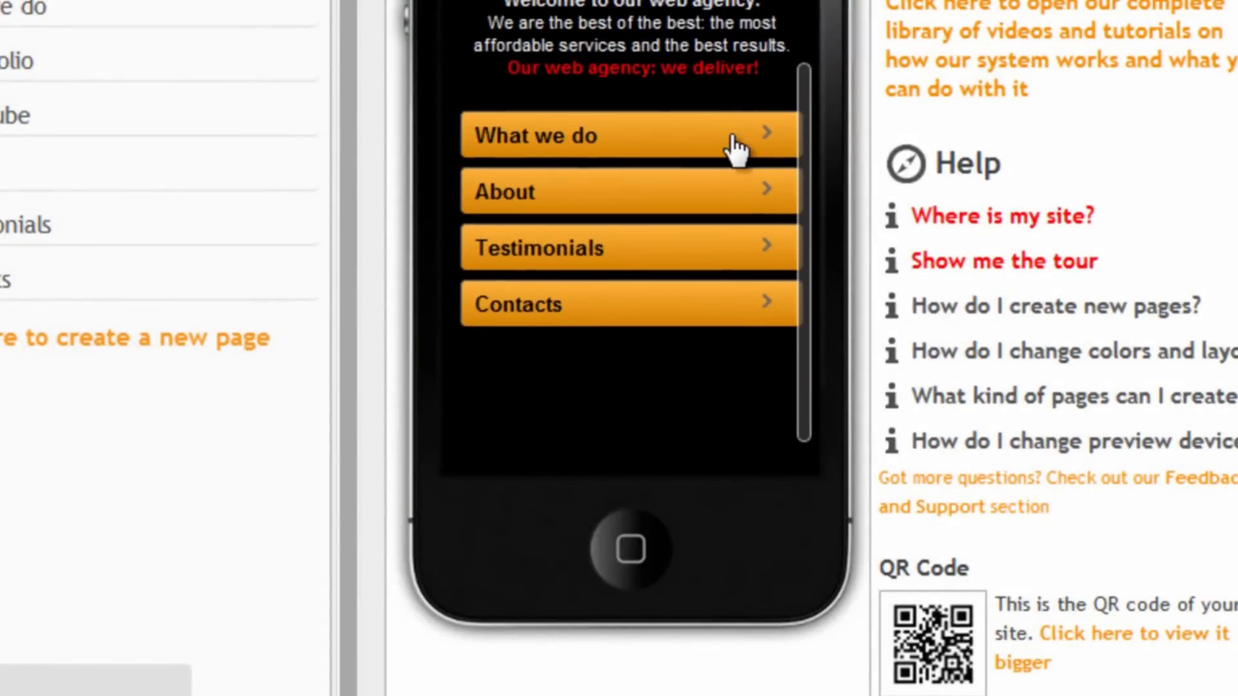
Open the Contacts page in the preview and scroll through its address, phone and e-mail
{"action": "left_click", "coordinate": [548, 316]}
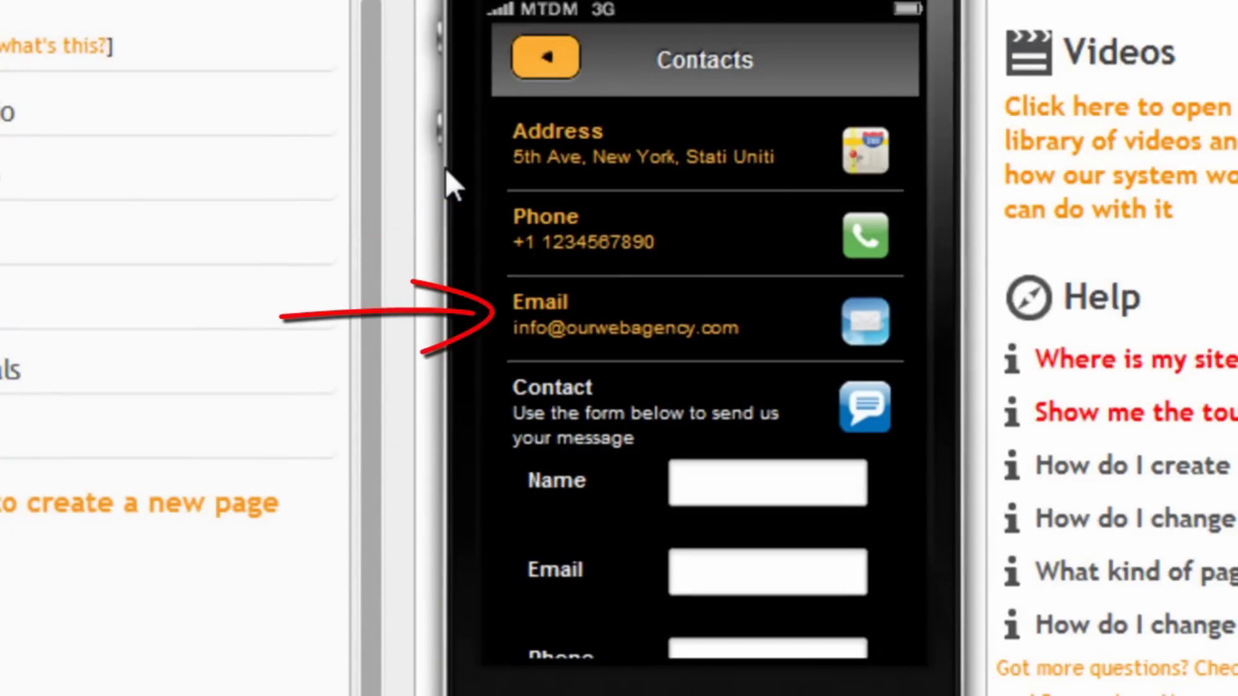
{"action": "scroll", "coordinate": [716, 277], "scroll_direction": "down", "scroll_amount": 3}
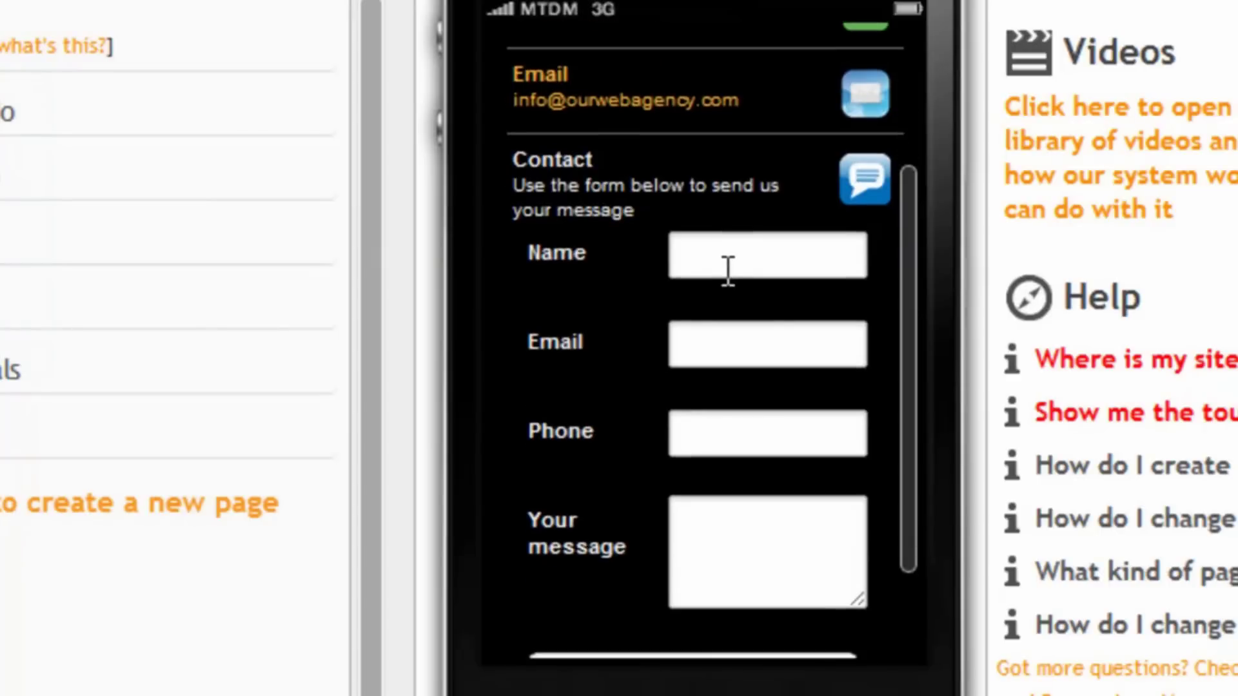
{"action": "scroll", "coordinate": [725, 268], "scroll_direction": "up", "scroll_amount": 3}
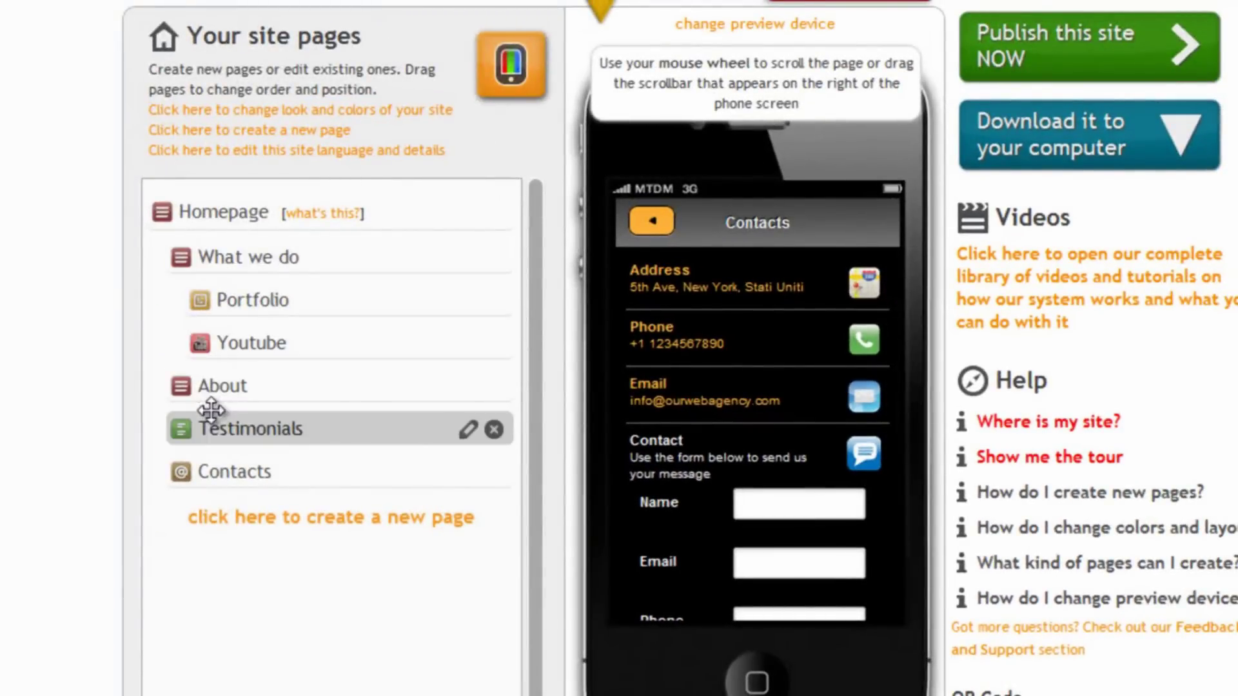
Switch the site to the Web Agency layout from the layout and colour settings
{"action": "left_click", "coordinate": [213, 385]}
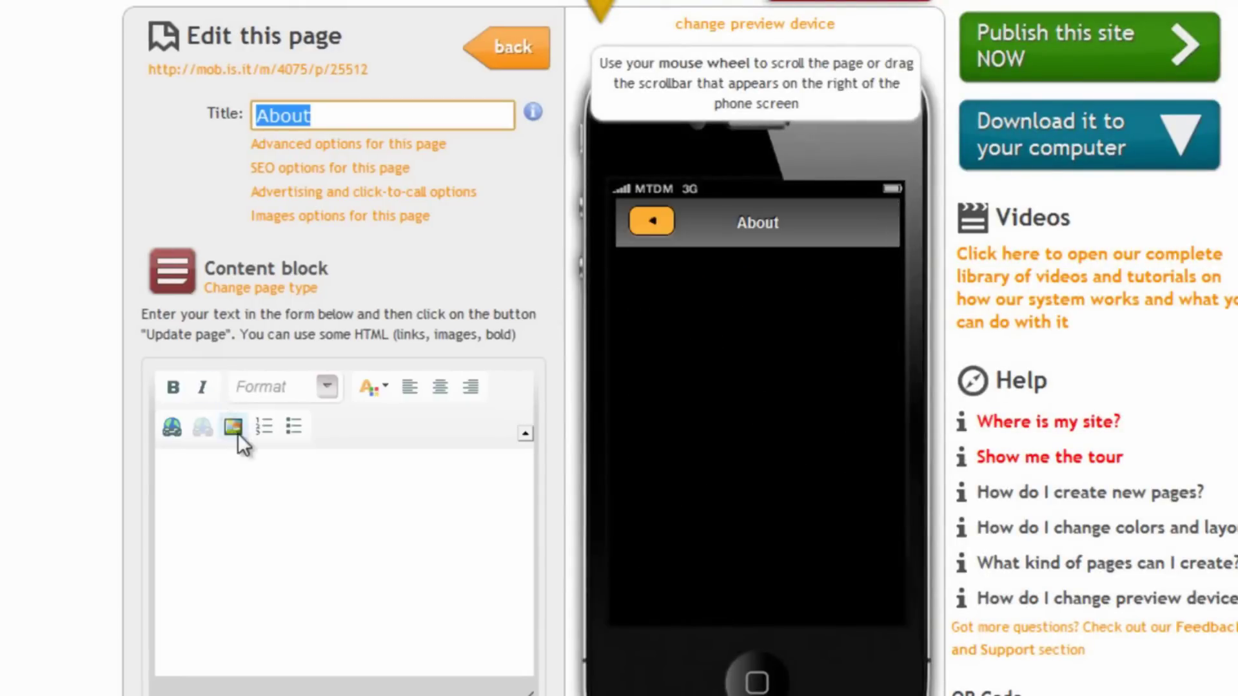
{"action": "left_click", "coordinate": [513, 58]}
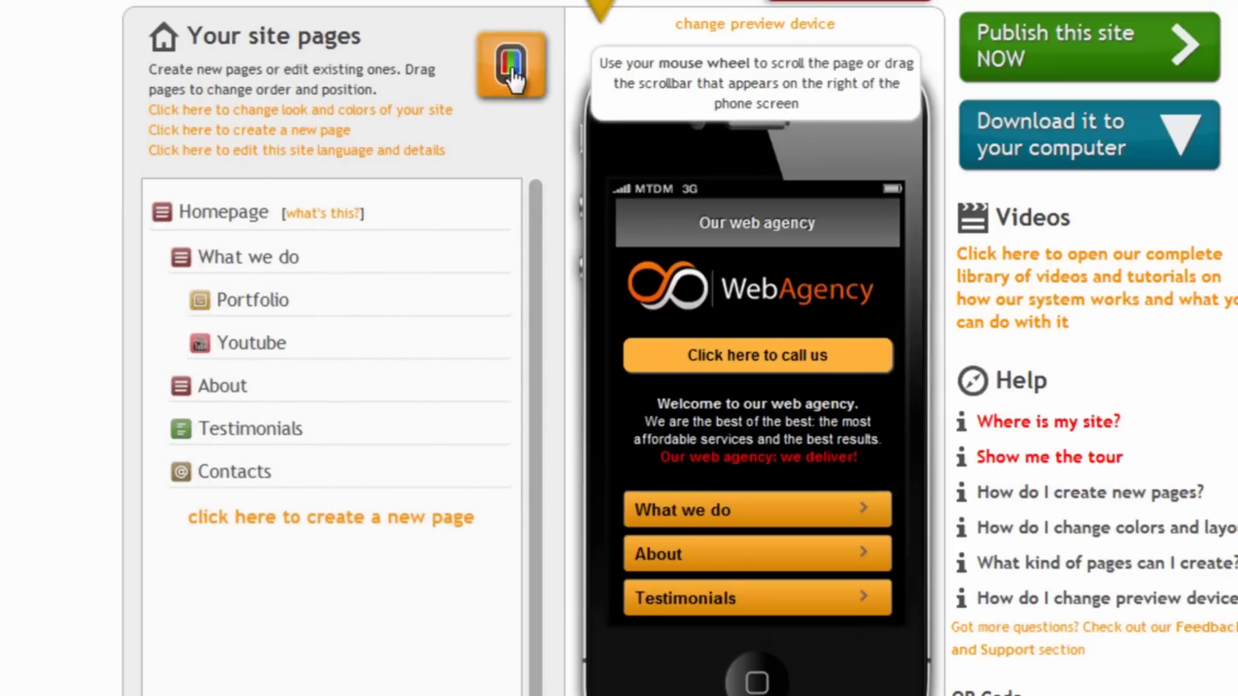
{"action": "left_click", "coordinate": [513, 76]}
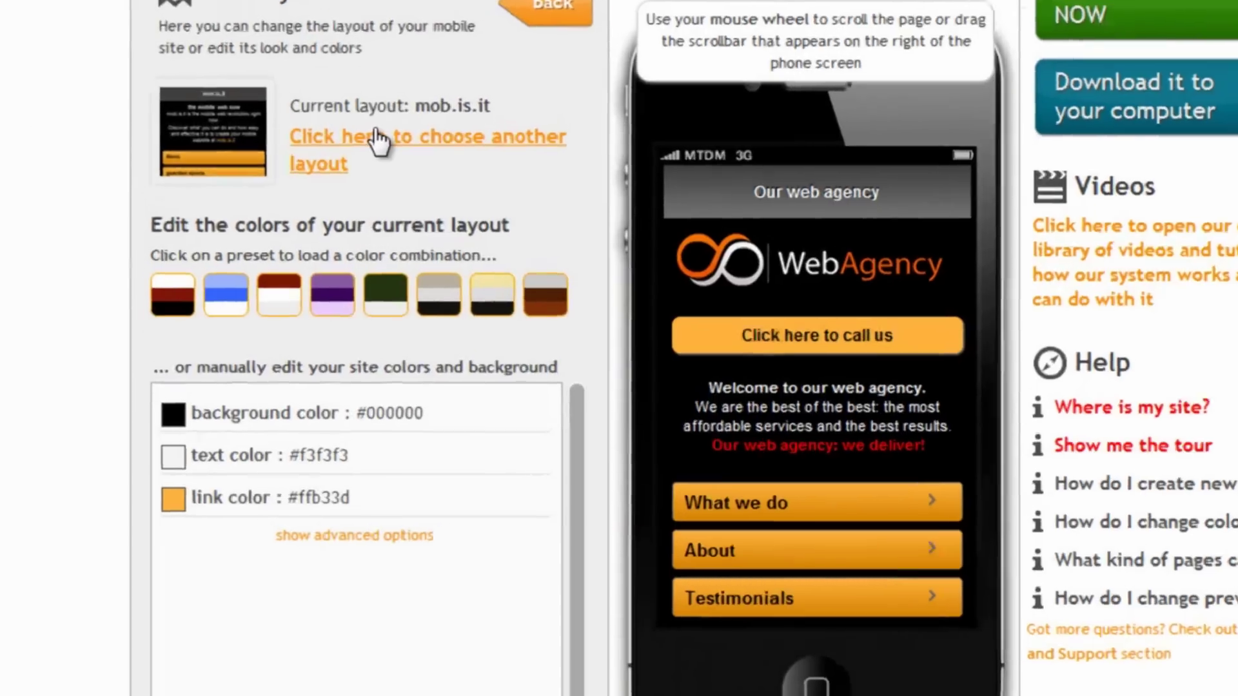
{"action": "left_click", "coordinate": [345, 171]}
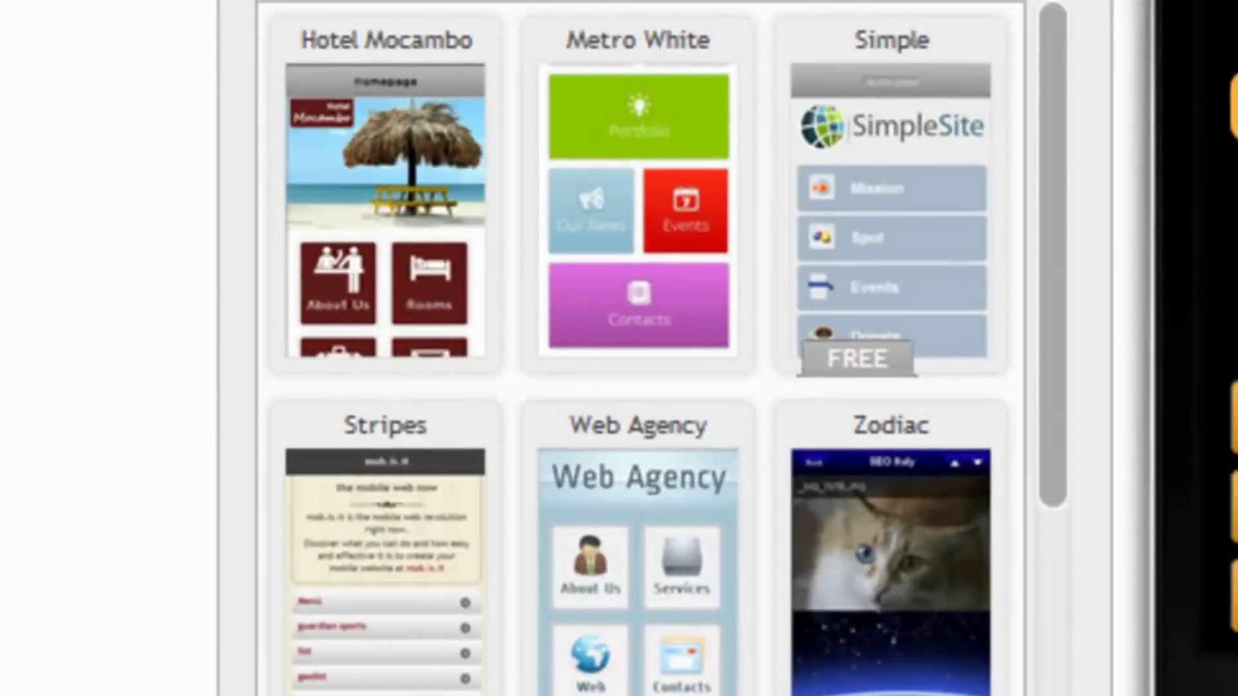
{"action": "scroll", "coordinate": [597, 299], "scroll_direction": "down", "scroll_amount": 2}
{"action": "scroll", "coordinate": [597, 299], "scroll_direction": "up", "scroll_amount": 2}
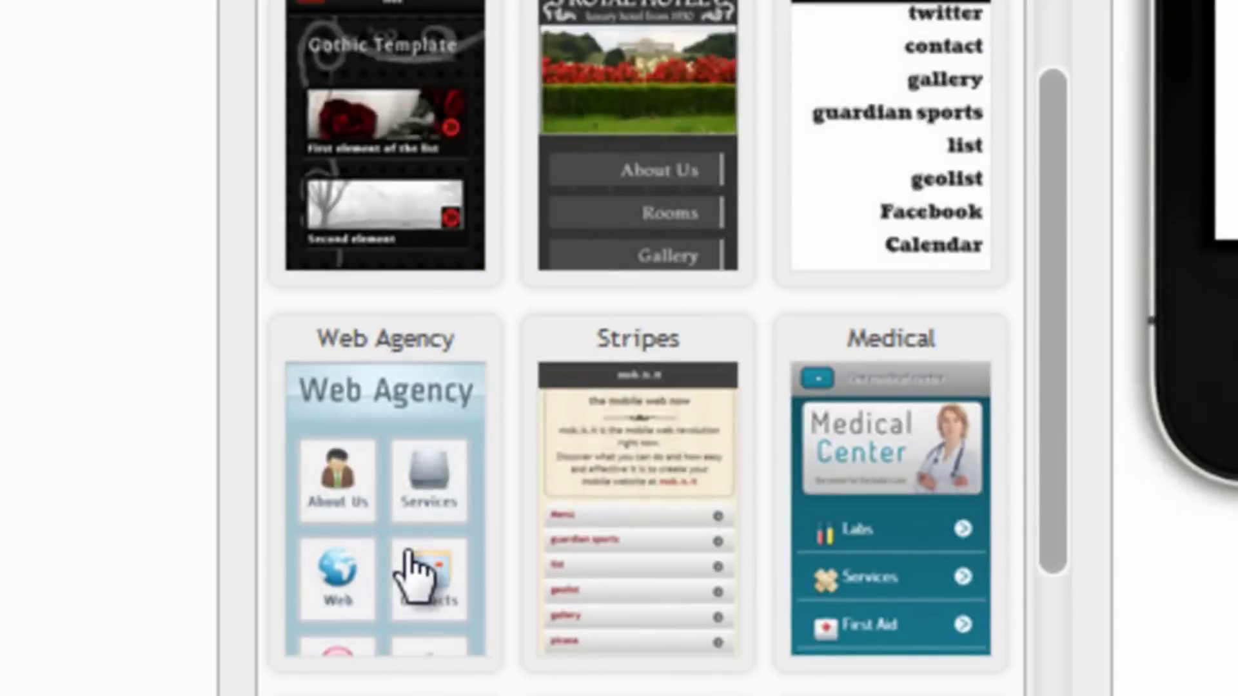
{"action": "left_click", "coordinate": [415, 570]}
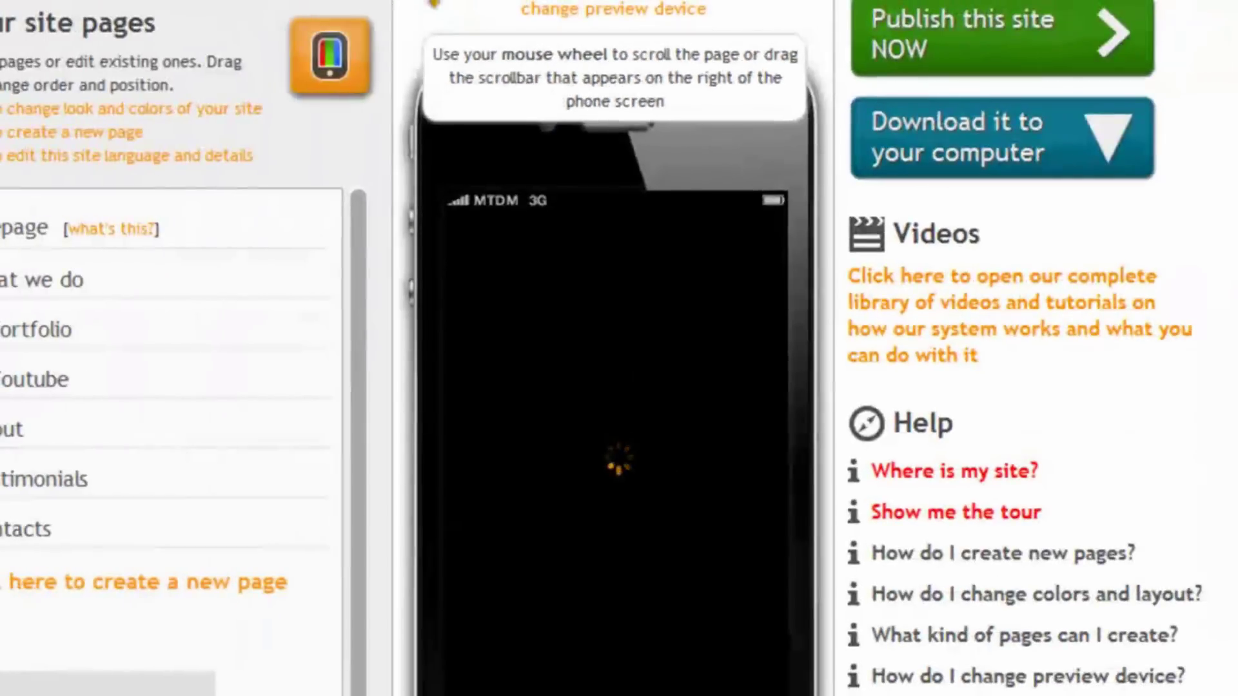
Scroll the re-skinned preview homepage and open its Contacts page
{"action": "scroll", "coordinate": [697, 365], "scroll_direction": "down", "scroll_amount": 3}
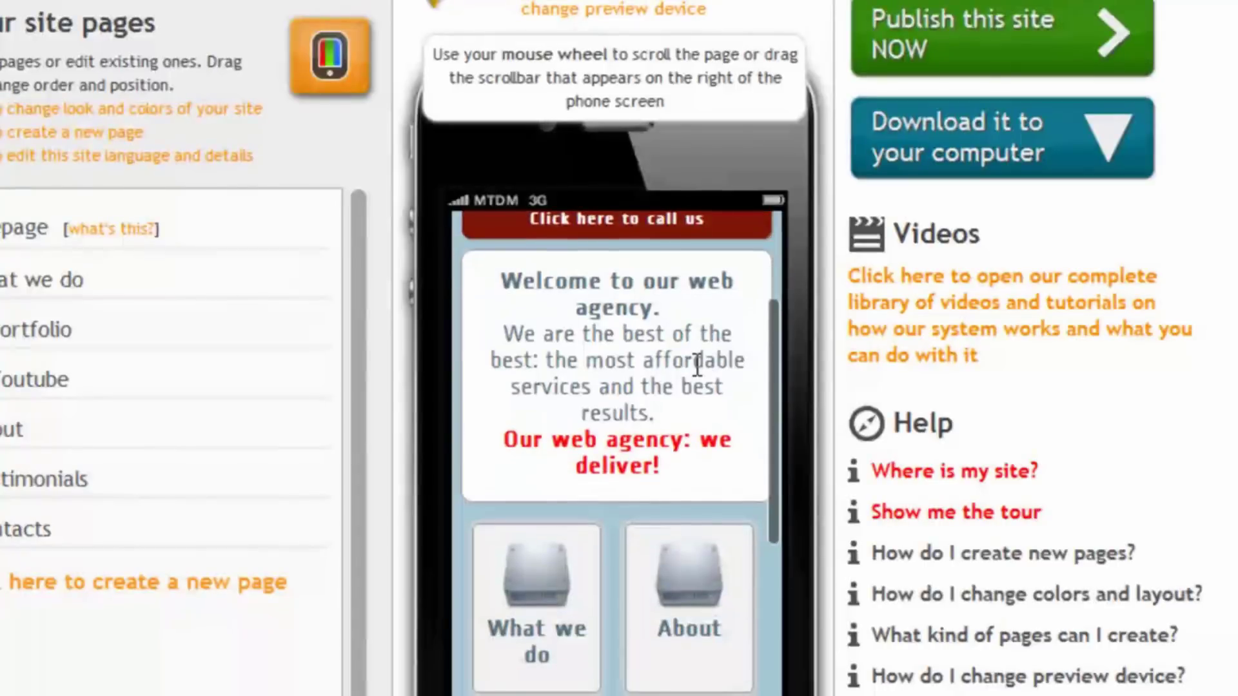
{"action": "scroll", "coordinate": [697, 365], "scroll_direction": "down", "scroll_amount": 3}
{"action": "scroll", "coordinate": [694, 364], "scroll_direction": "up", "scroll_amount": 3}
{"action": "scroll", "coordinate": [694, 365], "scroll_direction": "down", "scroll_amount": 3}
{"action": "left_click", "coordinate": [685, 571]}
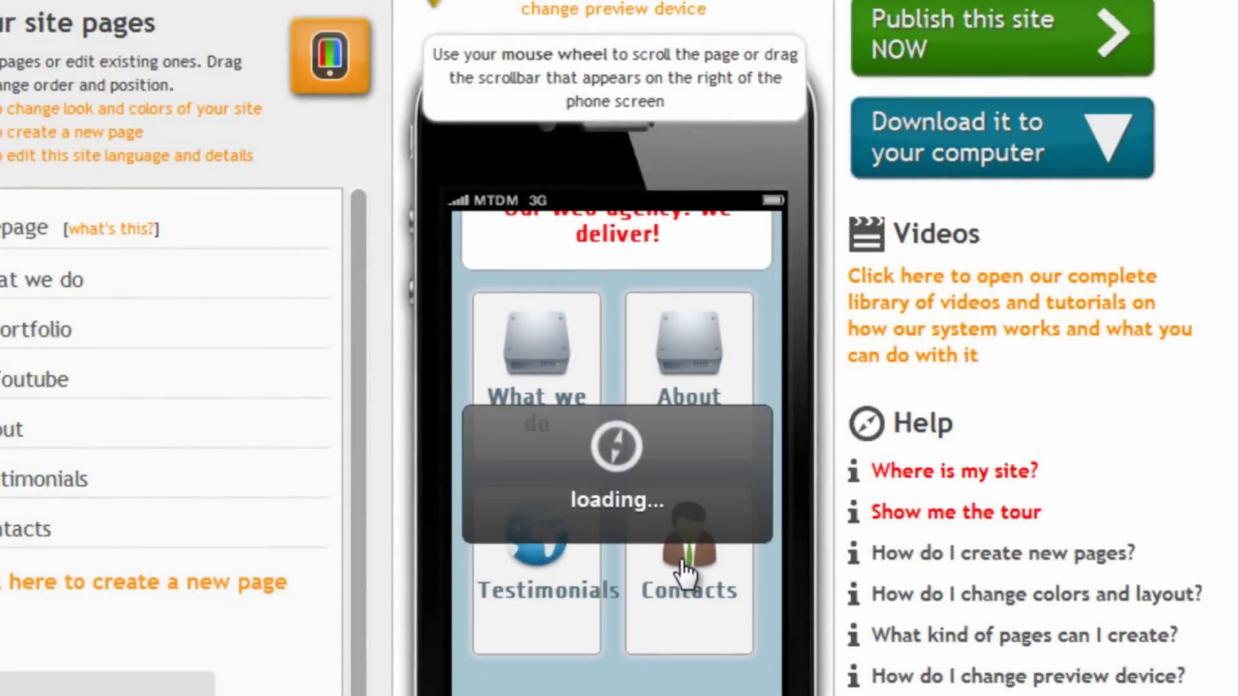